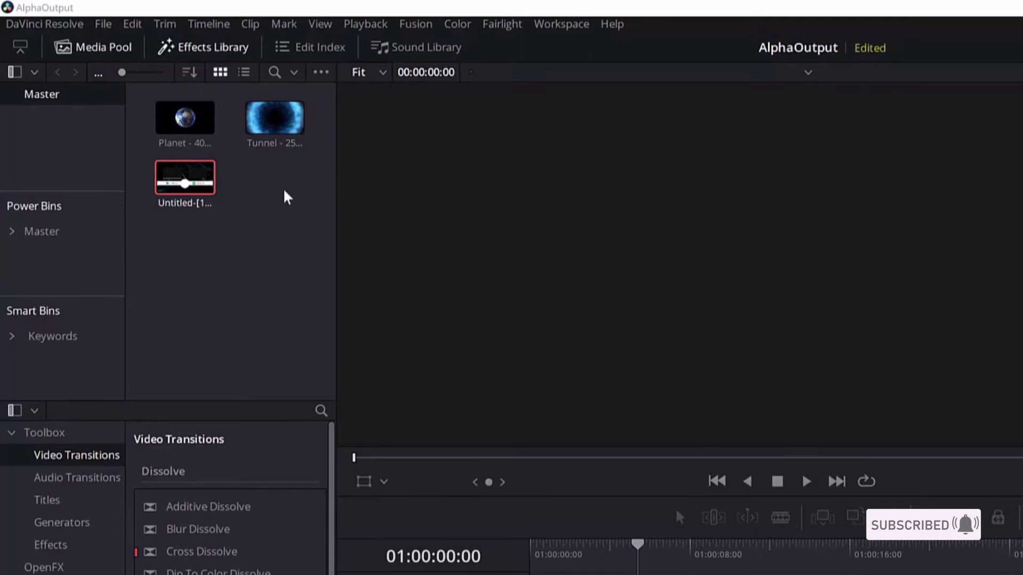
Try marquee selections in the Media Pool, then drag Planet into the empty timeline to create Timeline 1
left_click_drag(290, 258, 159, 160)
left_click(273, 202)
left_click_drag(135, 91, 296, 159)
left_click(296, 156)
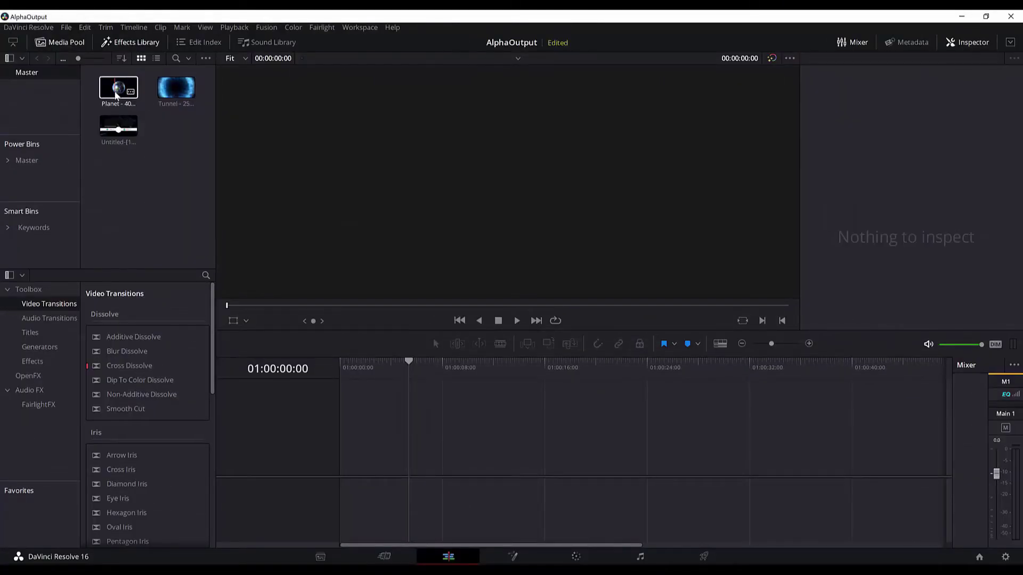
left_click_drag(116, 95, 343, 458)
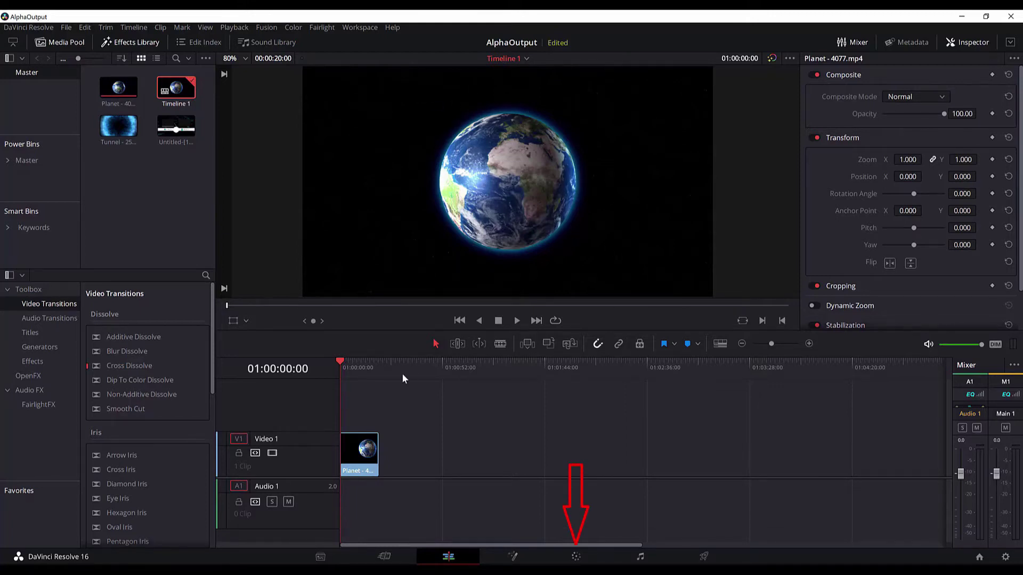
Preview the Planet clip, switch to the Color page and show the Window palette
key("space")
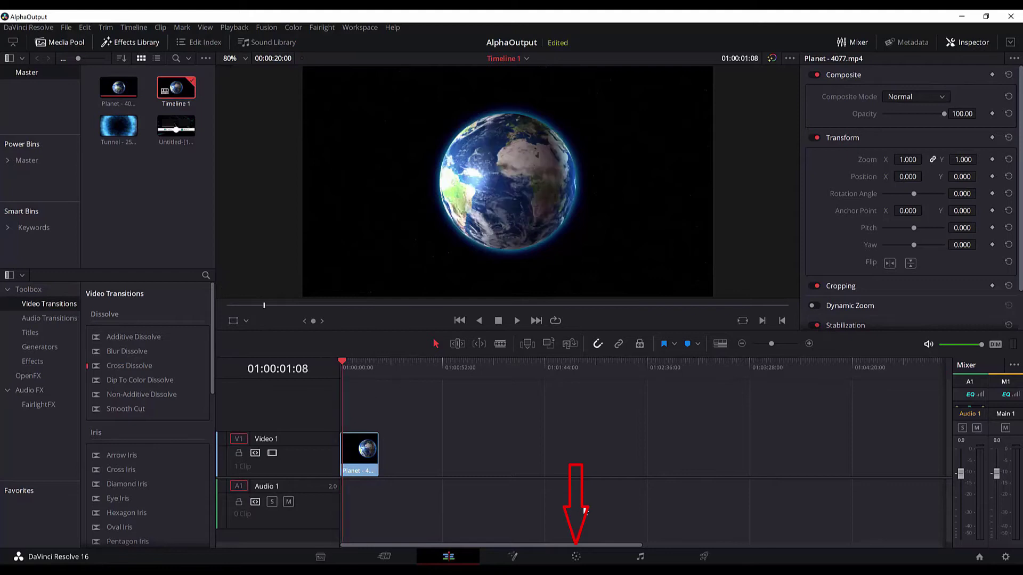
left_click(580, 559)
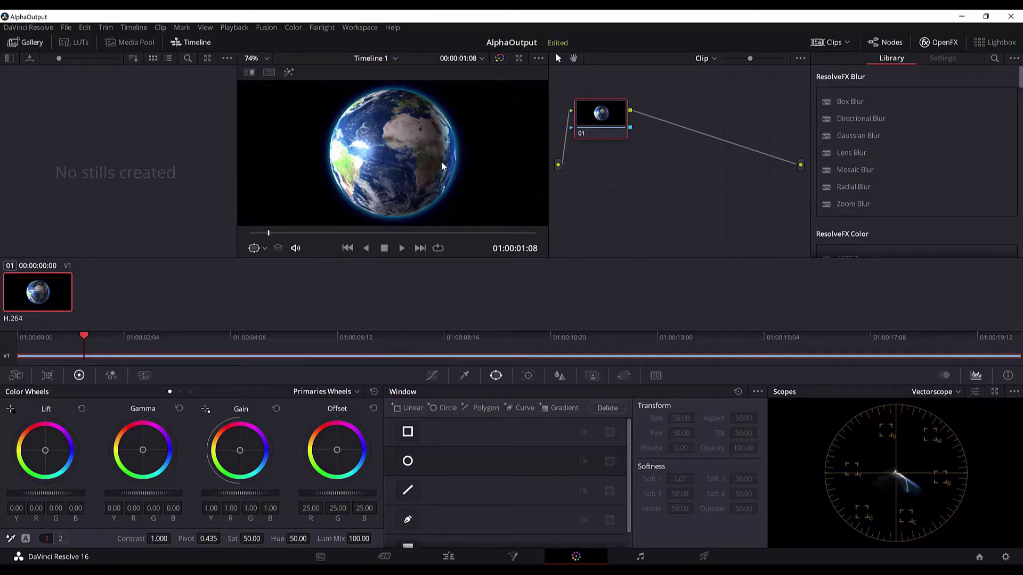
left_click(432, 376)
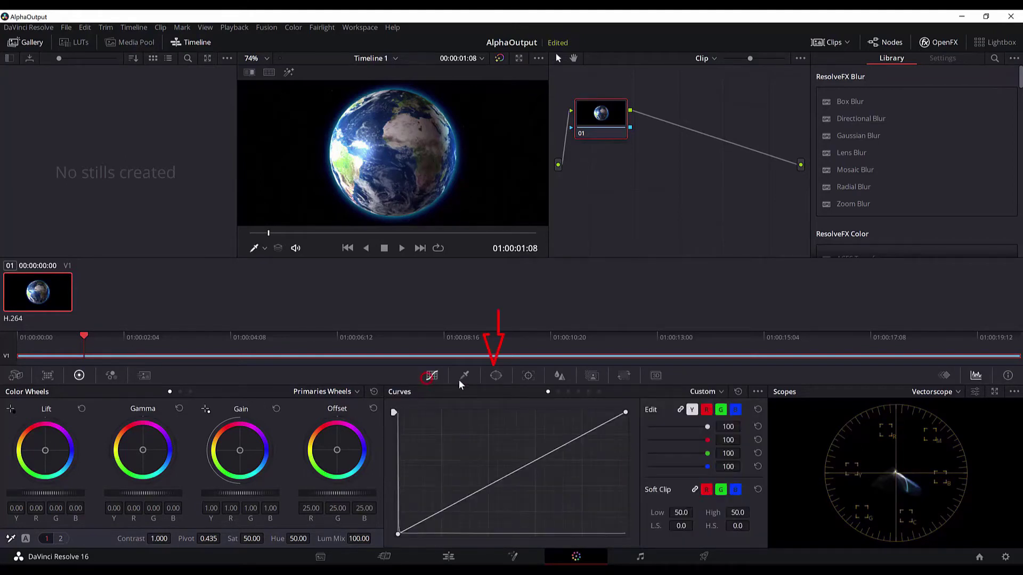
left_click(496, 375)
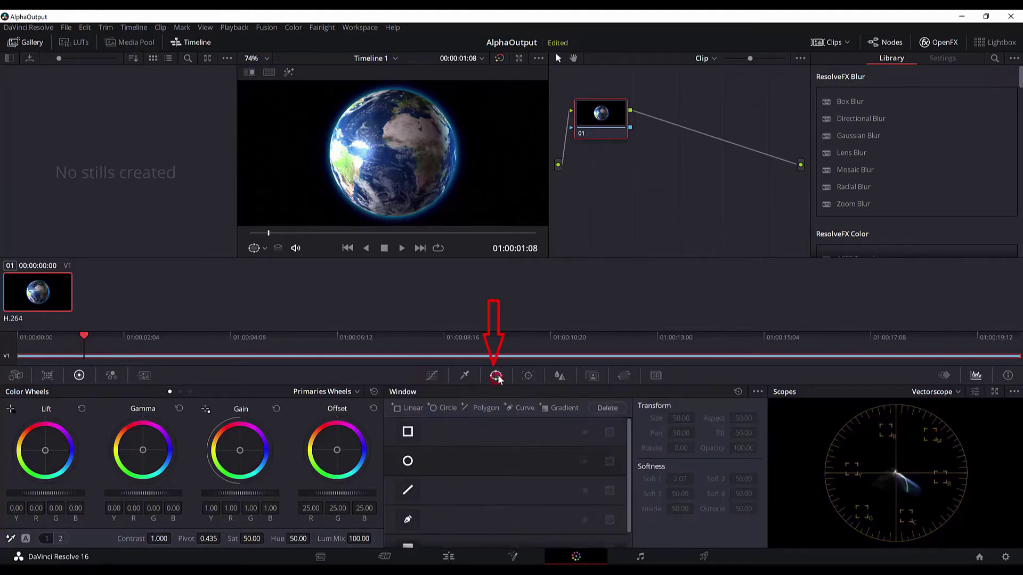
Add a Circle window and fit it around the globe in the viewer
left_click(408, 462)
left_click_drag(410, 75, 408, 75)
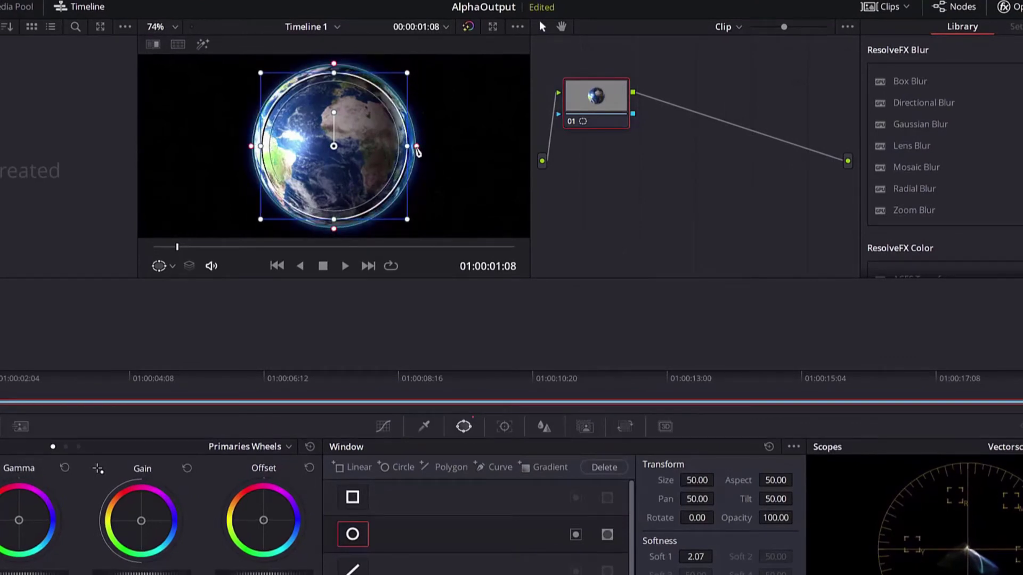
left_click_drag(417, 151, 419, 153)
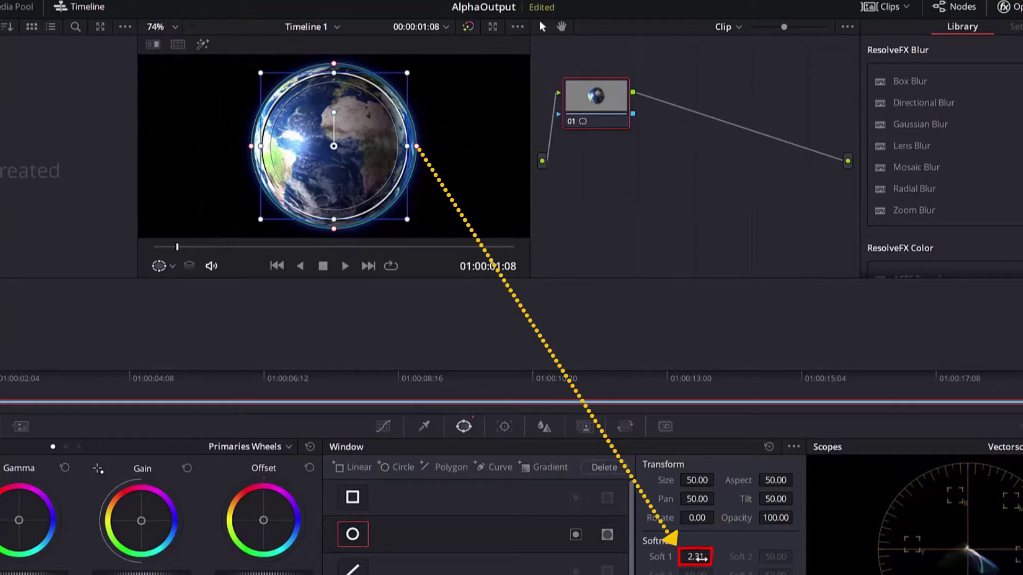
Lower the circular window's Soft 1 edge softness to 0.53
double_click(702, 559)
type("2.09")
key("Return")
left_click_drag(702, 556, 635, 556)
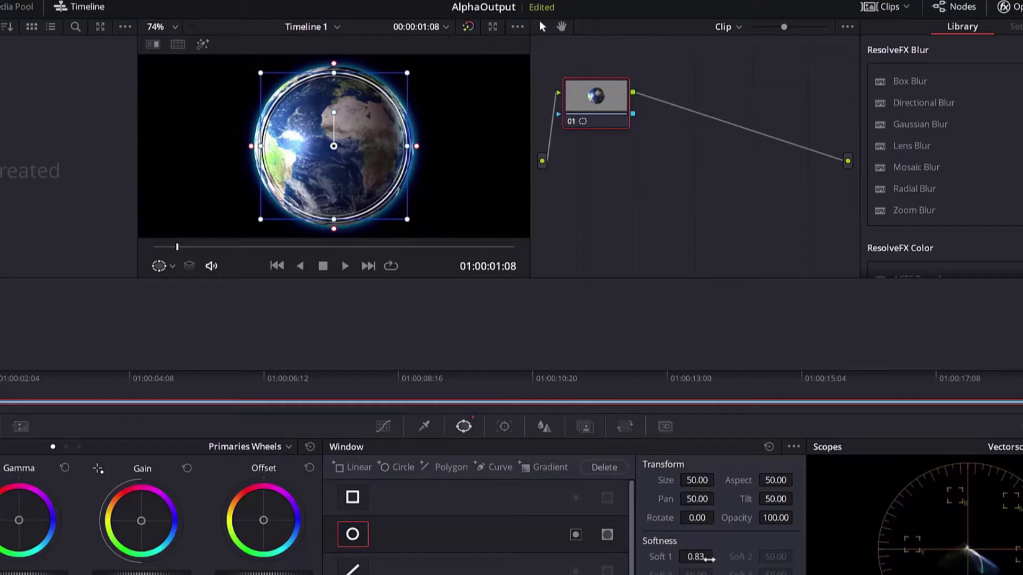
scroll(265, 103, "up", 5)
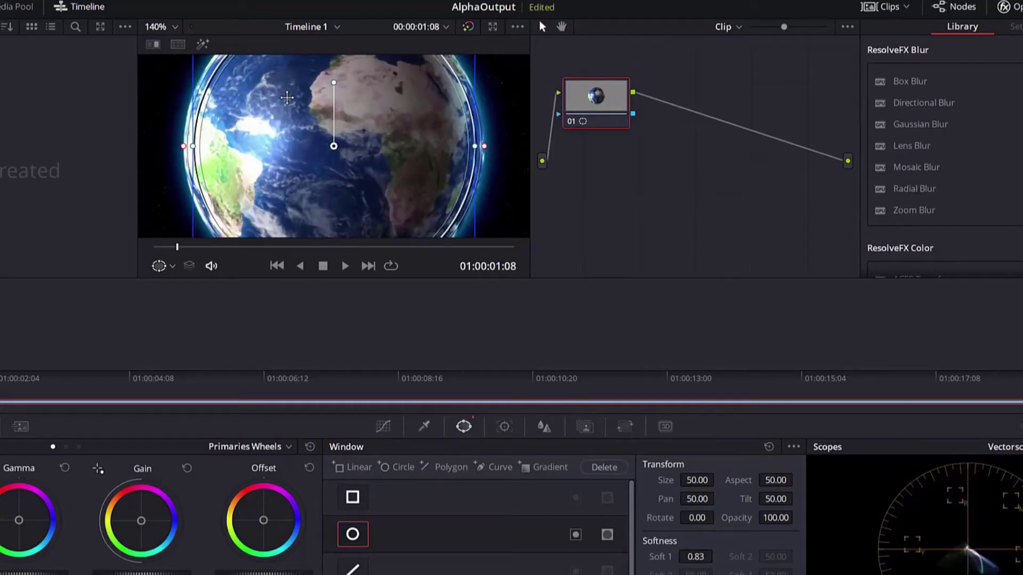
scroll(265, 103, "down", 3)
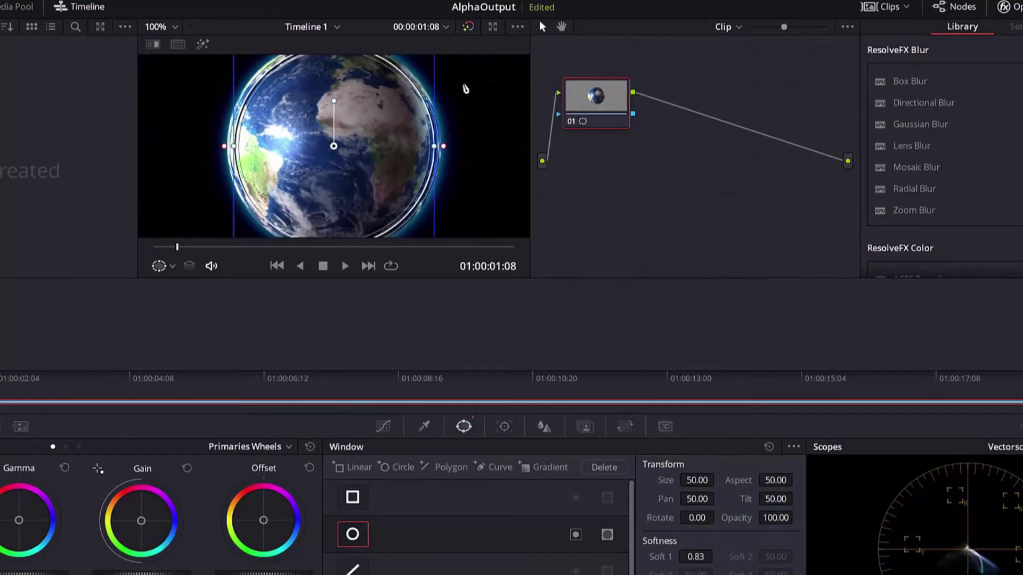
scroll(463, 88, "down", 2)
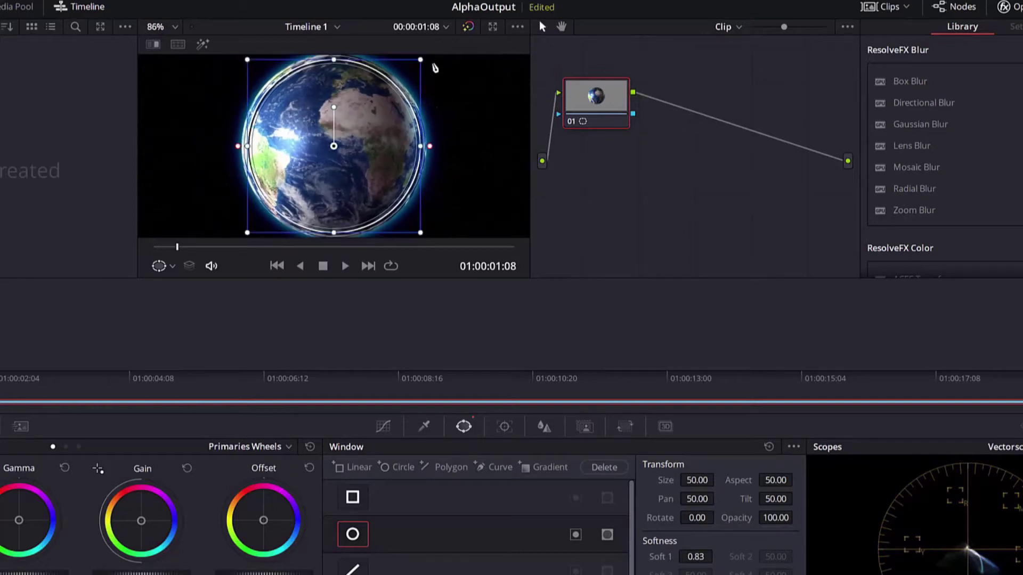
Add an Alpha Output to the node graph and wire the node's alpha port into it
right_click(632, 153)
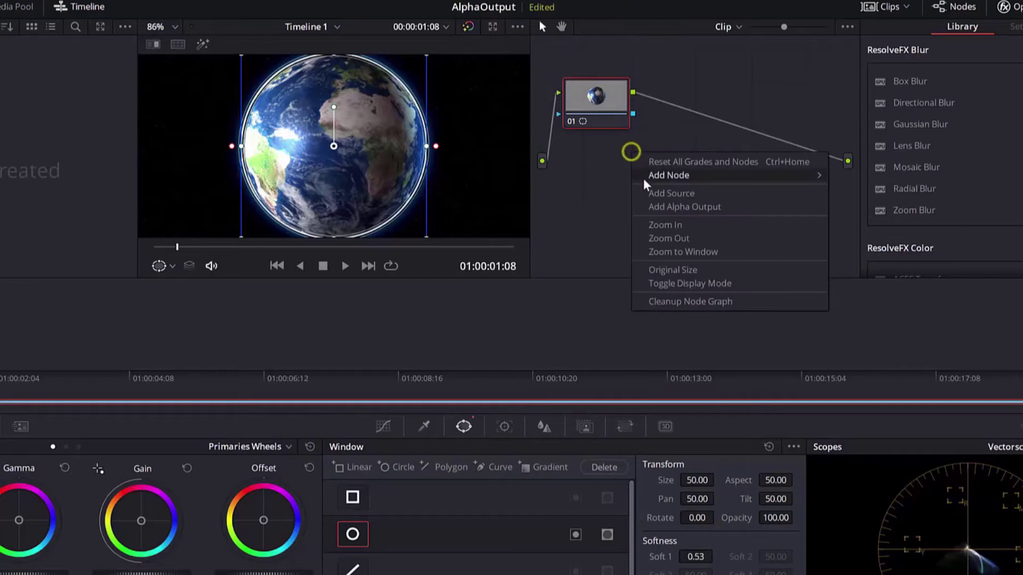
left_click(651, 208)
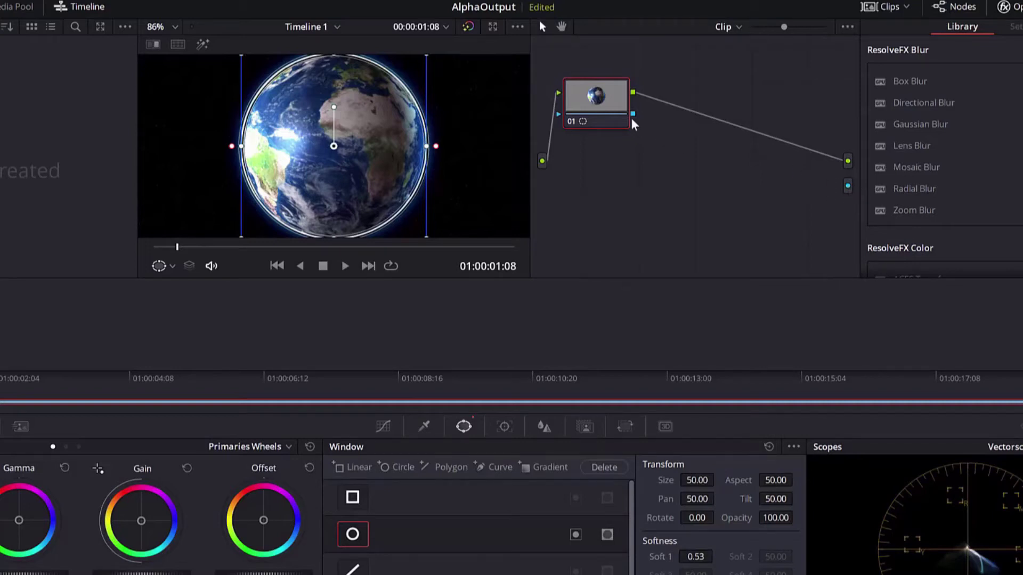
left_click_drag(634, 116, 849, 190)
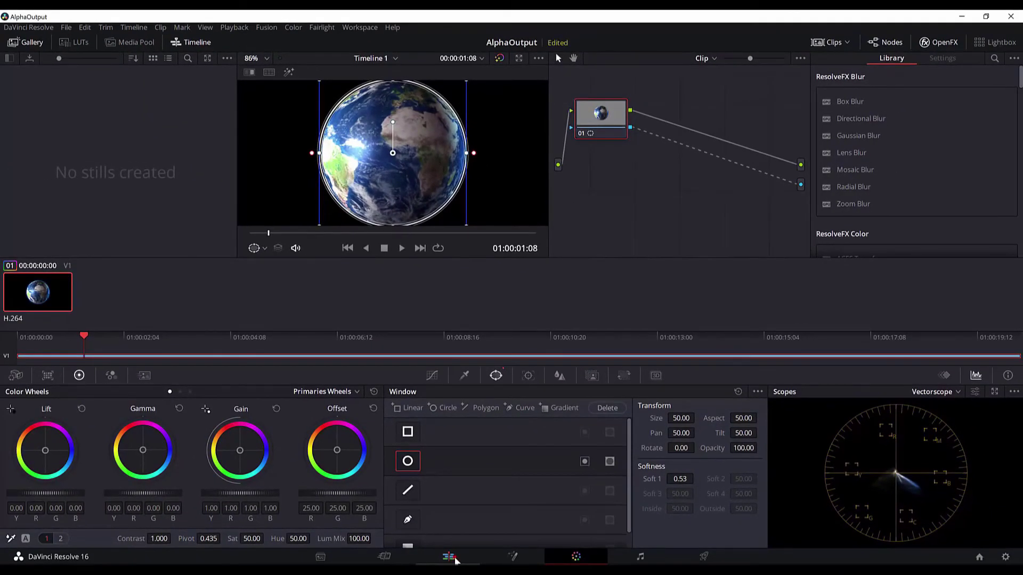
On the Edit page, play and stop the masked Earth clip in the viewer
left_click(448, 557)
left_click(514, 321)
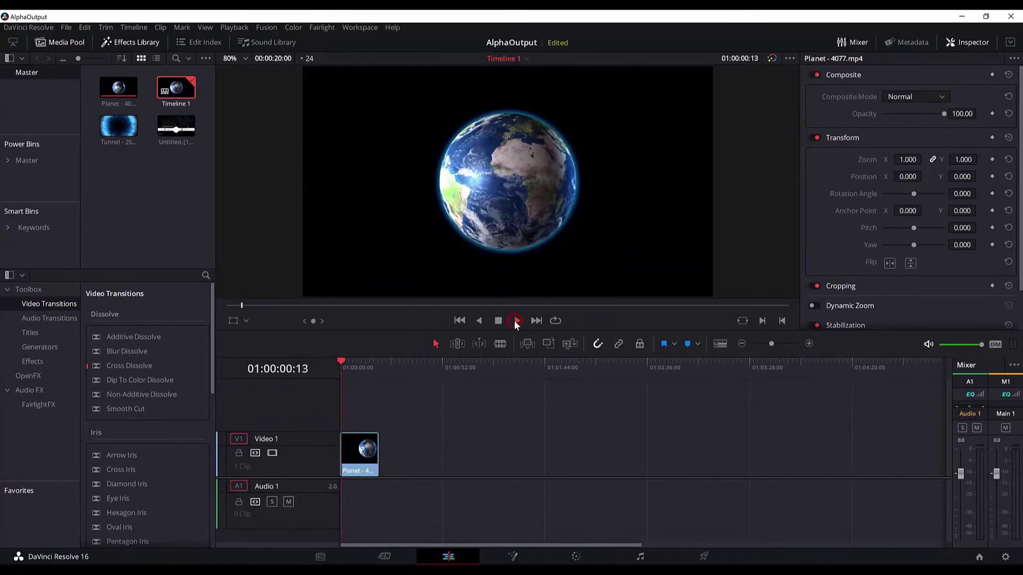
left_click(498, 320)
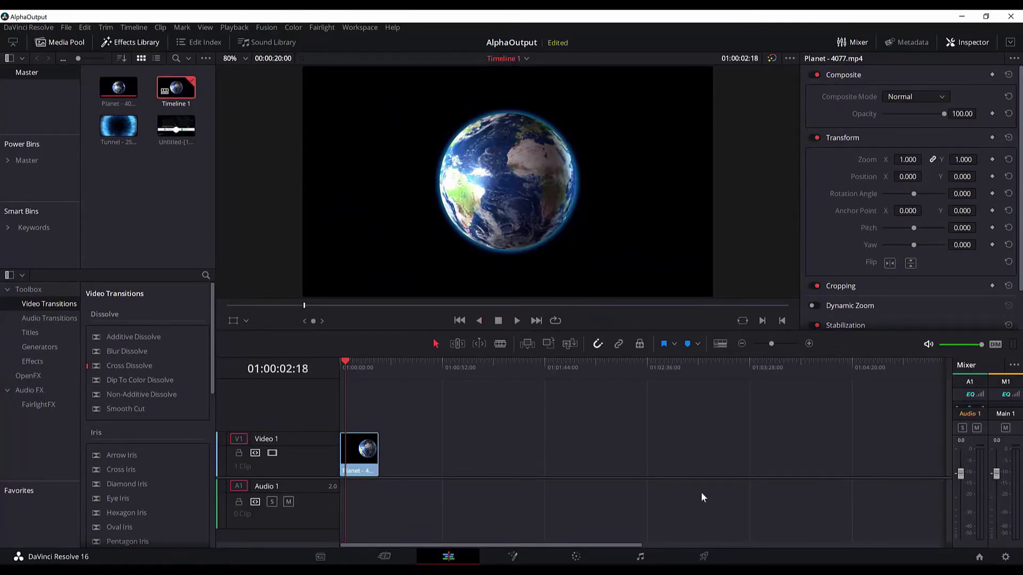
On the Deliver page, set the render Format to QuickTime and the Codec to DNxHR
left_click(704, 557)
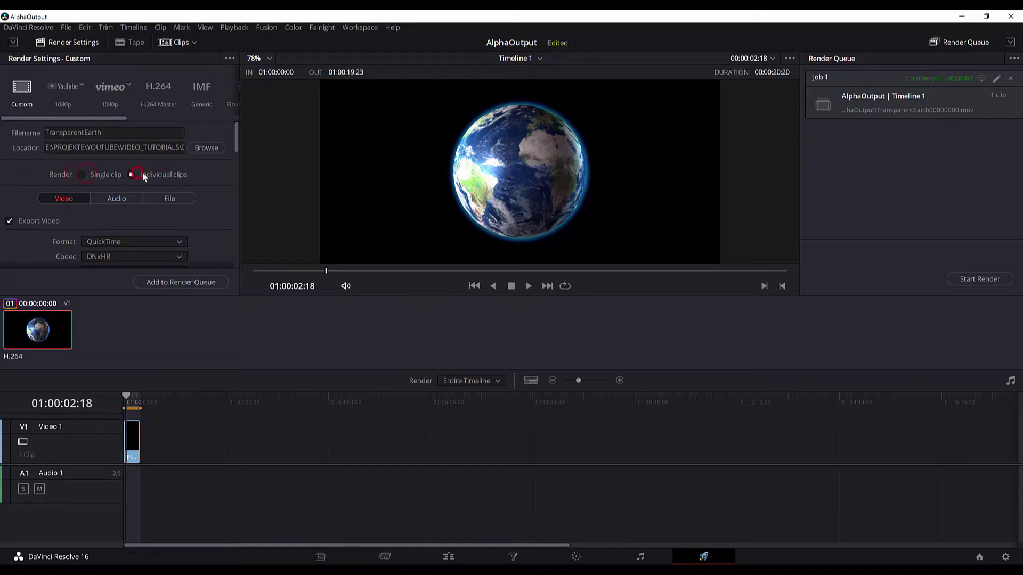
scroll(165, 187, "down", 3)
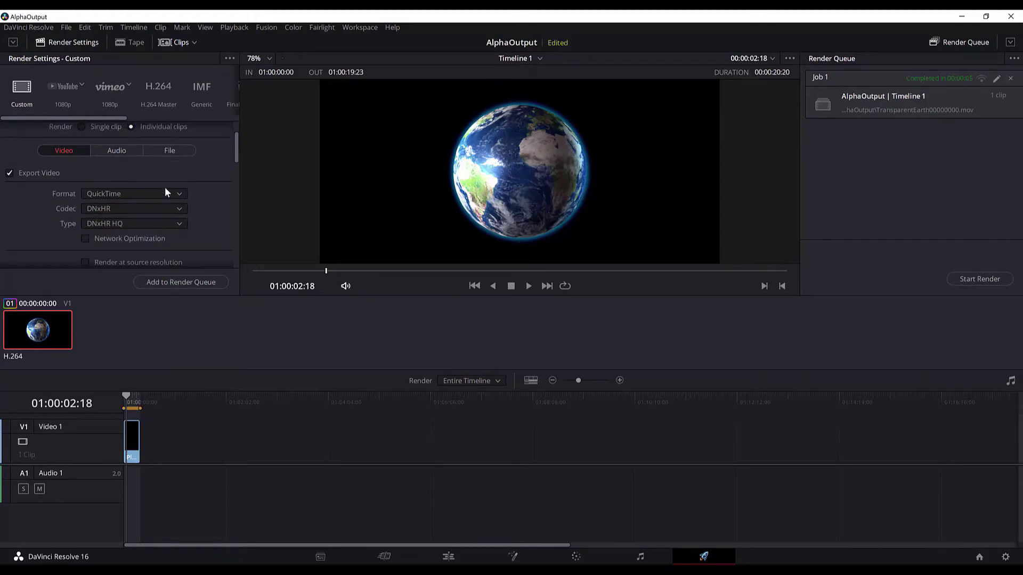
left_click(104, 194)
left_click(112, 301)
left_click(146, 209)
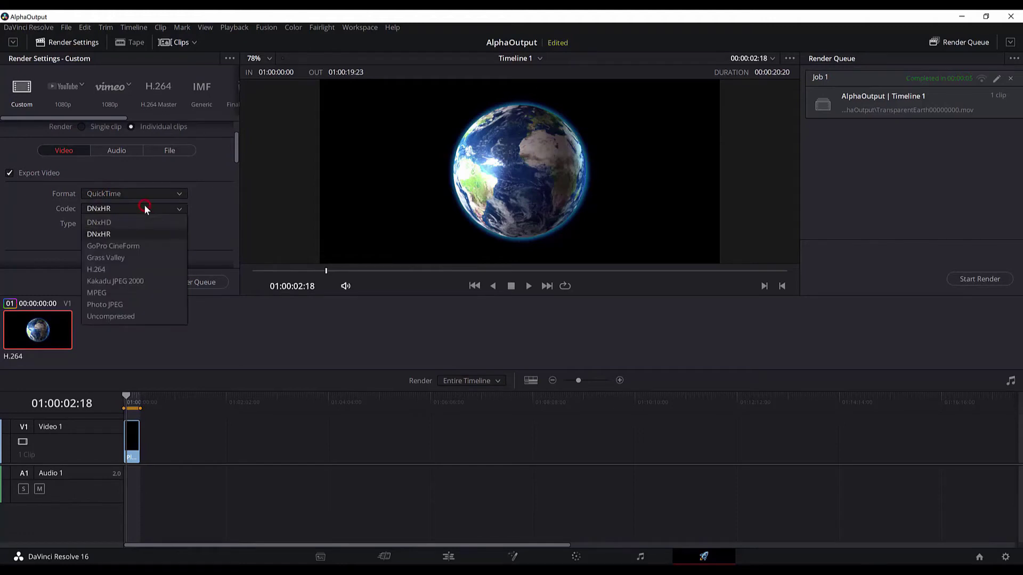
left_click(121, 236)
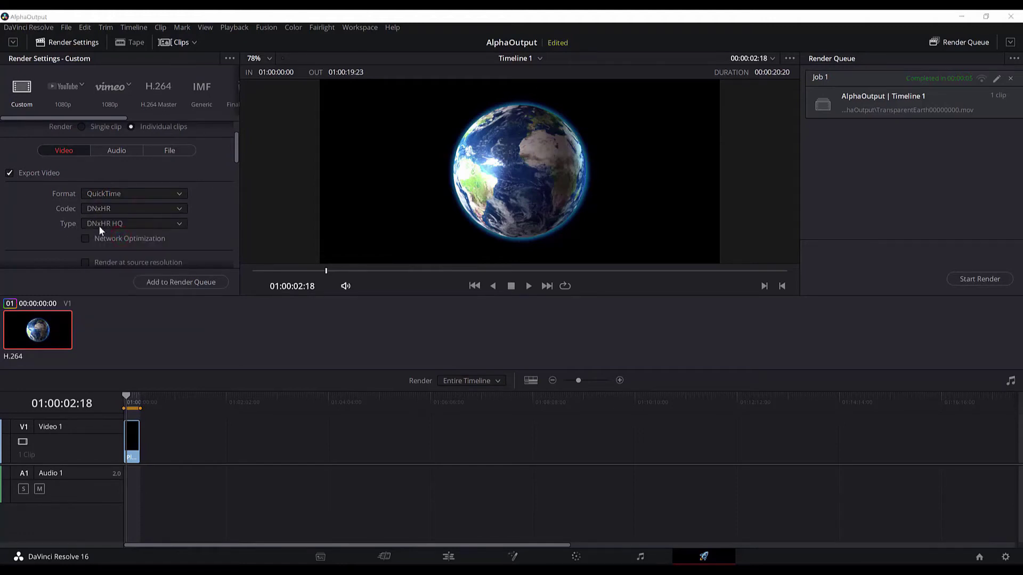
left_click(113, 225)
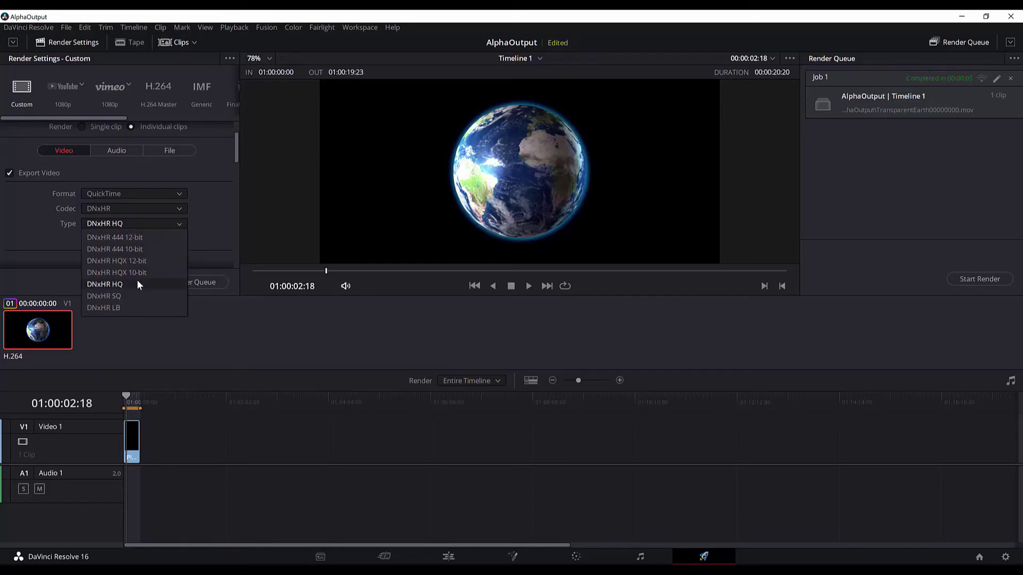
Keep DNxHR HQ as the type and 1920 x 1080 HD as the output resolution
left_click(109, 285)
scroll(121, 204, "down", 1)
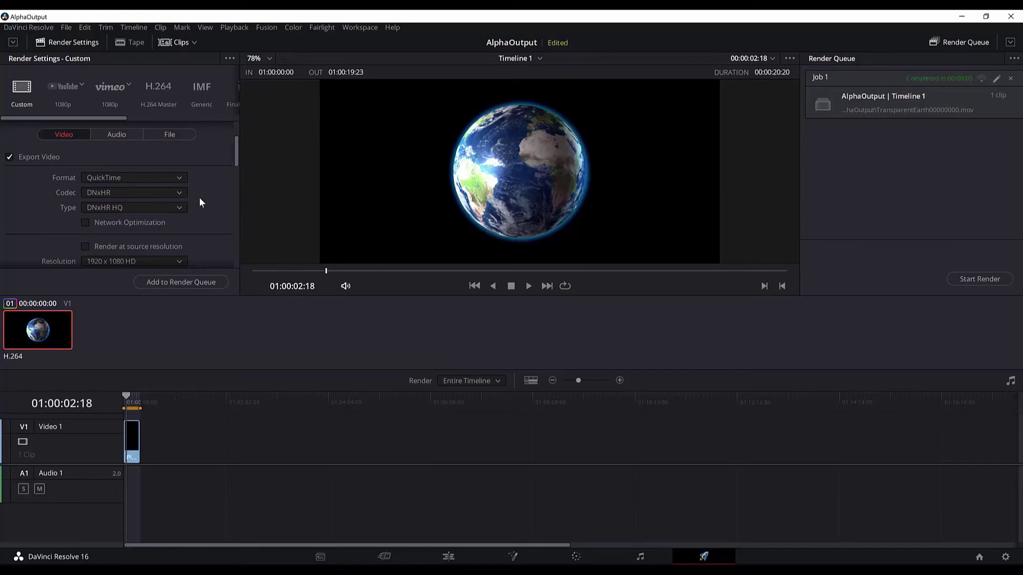
scroll(197, 205, "down", 2)
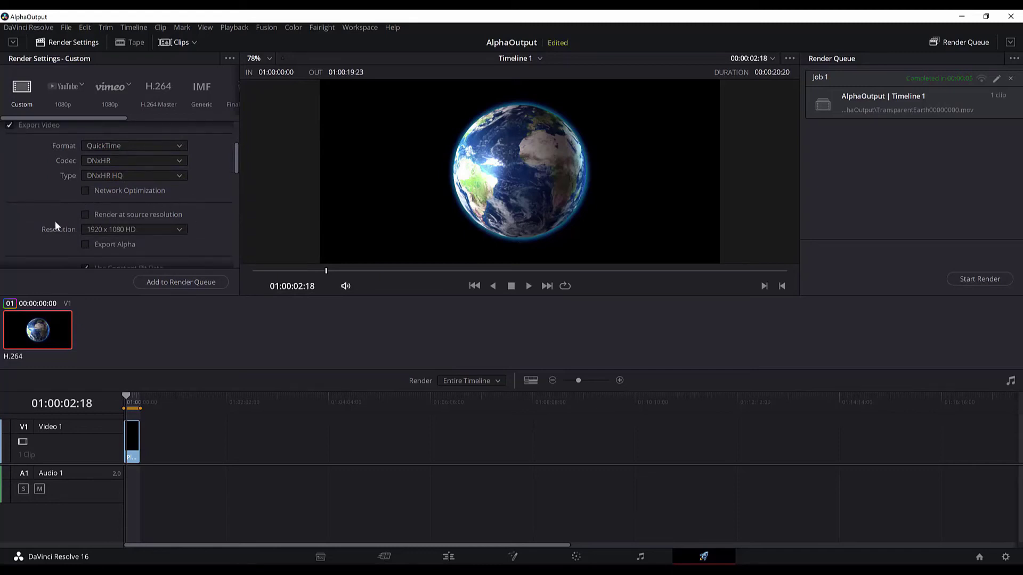
left_click(96, 216)
left_click(98, 217)
left_click(104, 229)
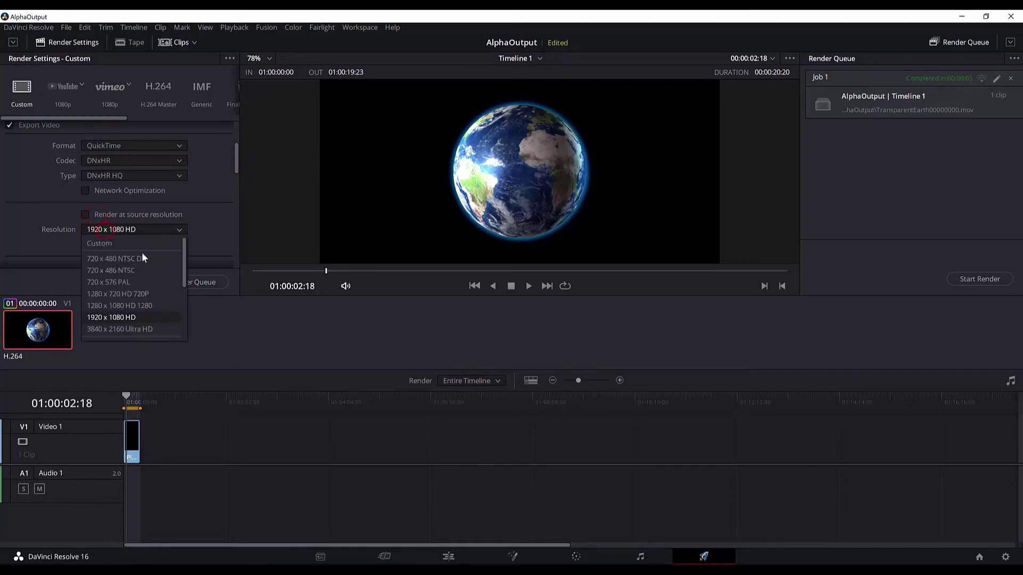
scroll(143, 289, "down", 2)
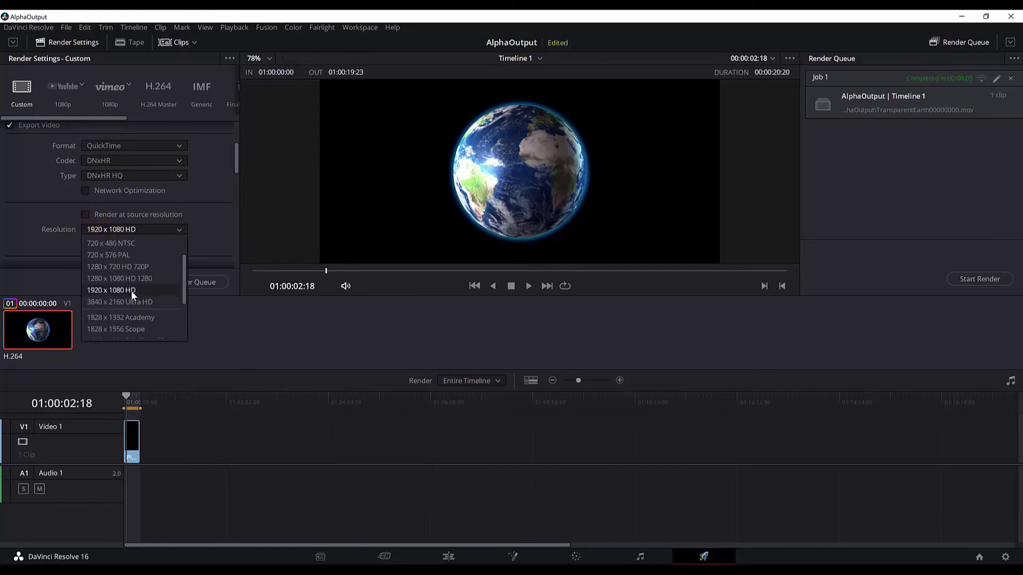
left_click(131, 291)
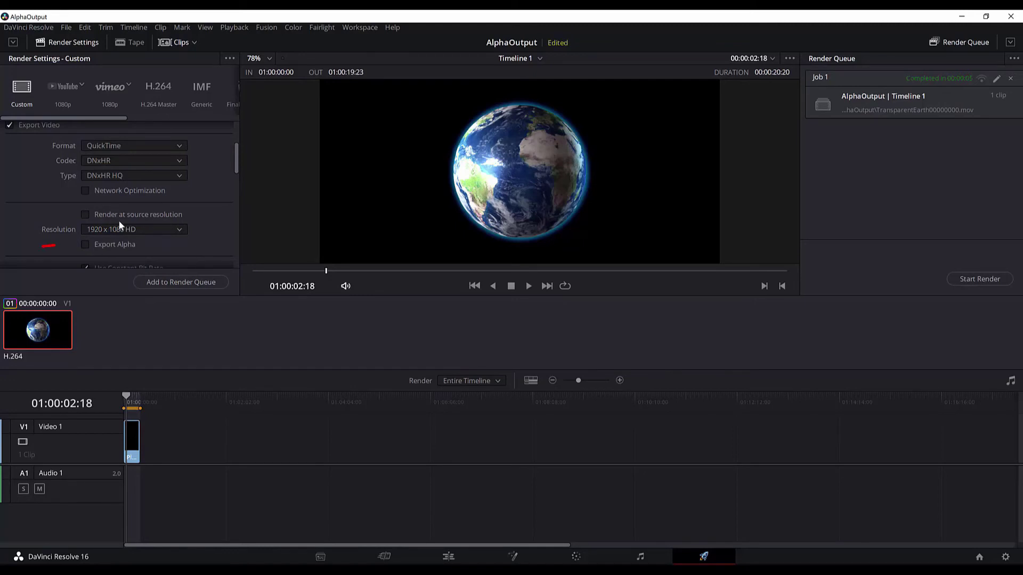
Turn on Export Alpha and set the Alpha Mode to Premultiplied
left_click(85, 244)
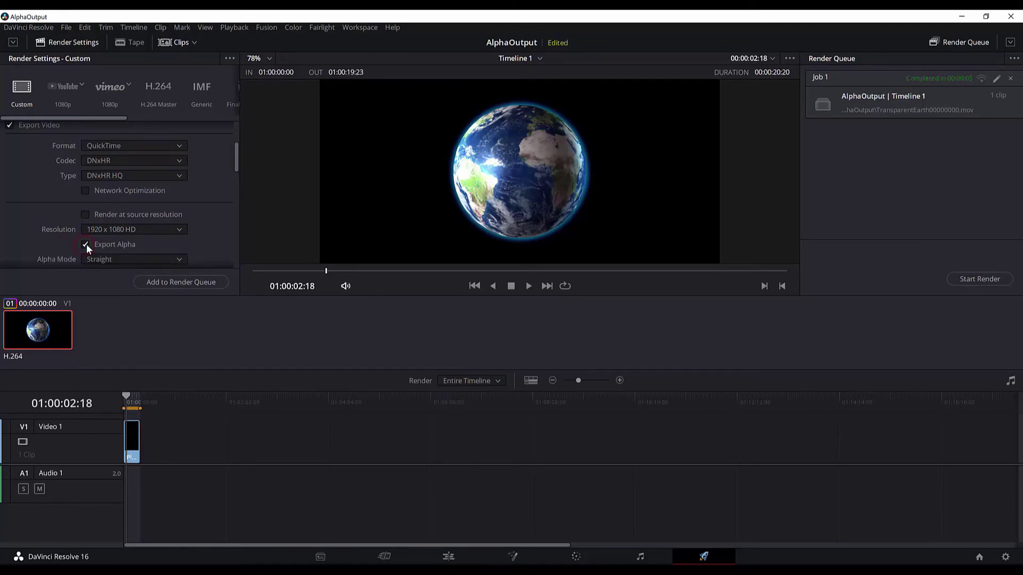
scroll(176, 212, "down", 1)
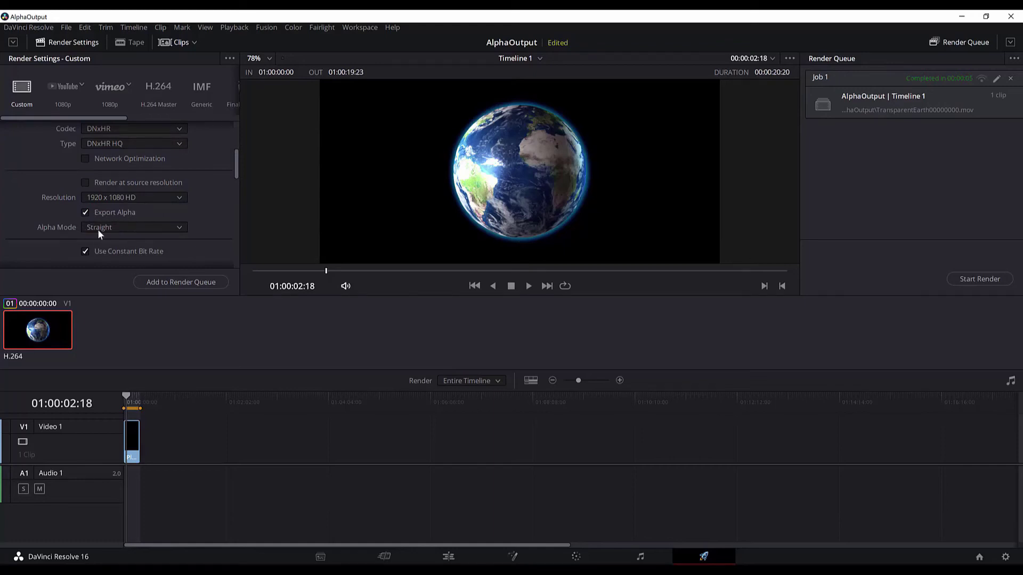
left_click(151, 229)
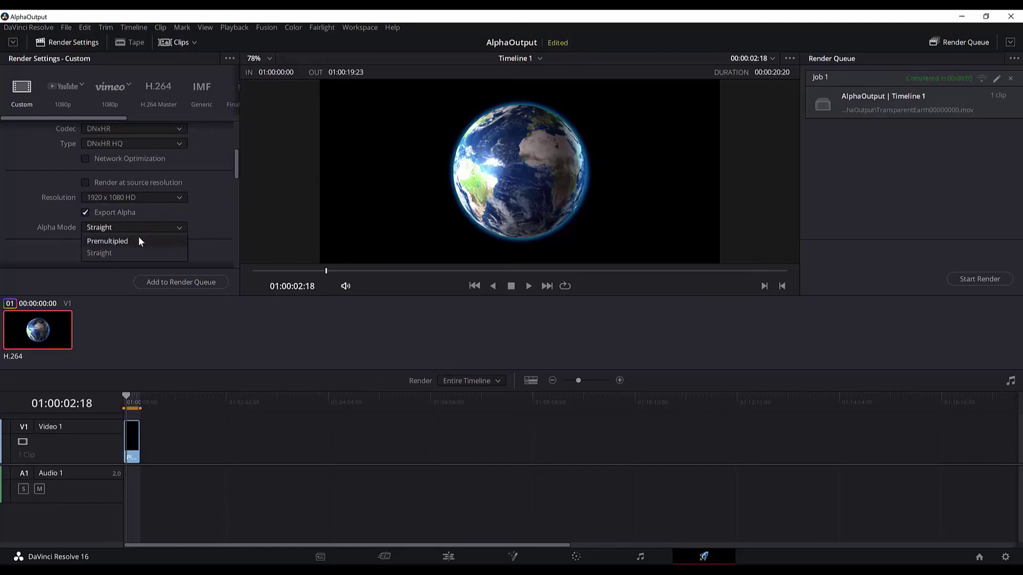
left_click(134, 252)
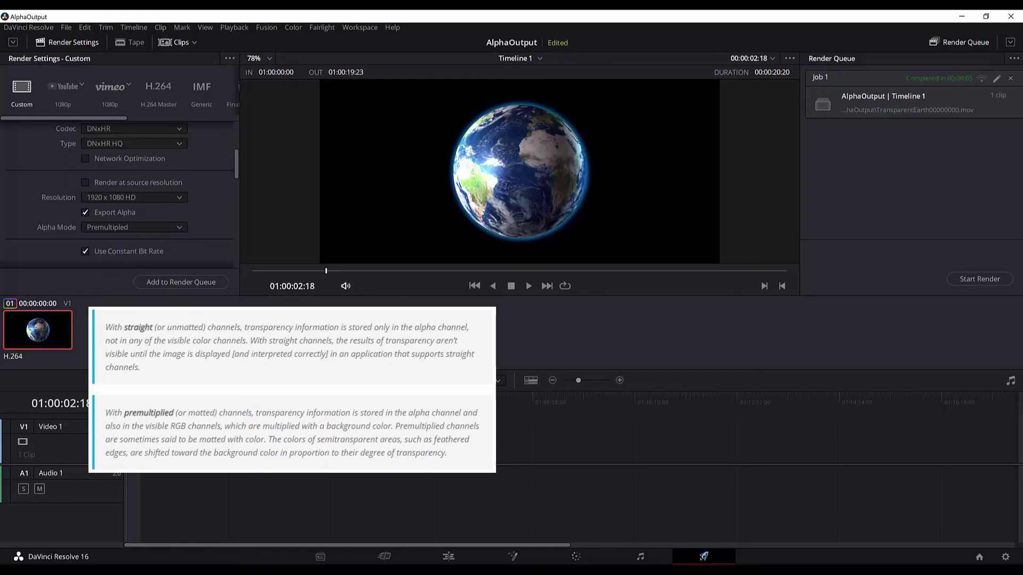
left_click(134, 227)
left_click(133, 238)
left_click(148, 227)
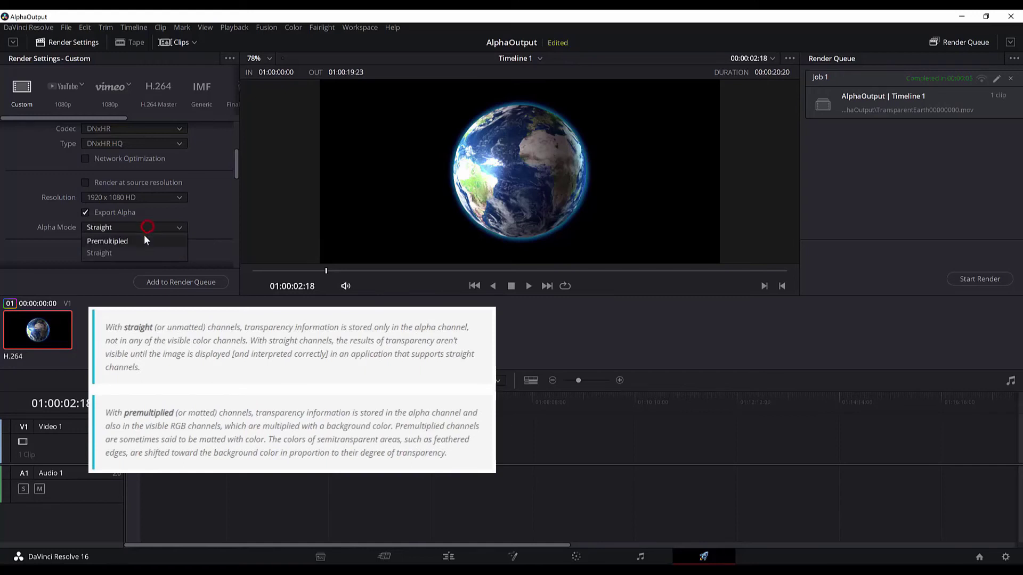
left_click(141, 240)
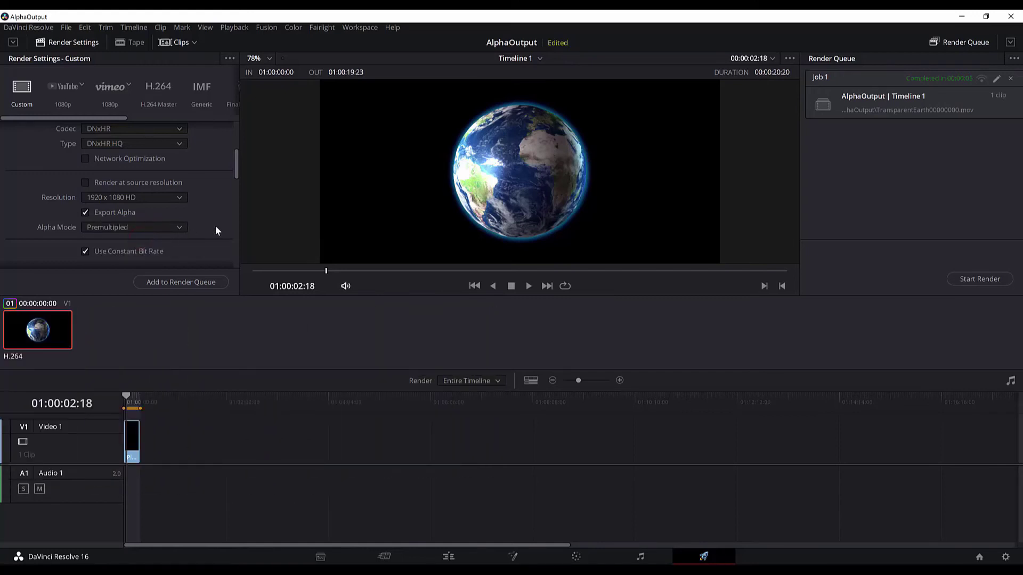
Review the Advanced Settings and add the alpha-enabled render to the queue as Job 2
scroll(215, 230, "down", 3)
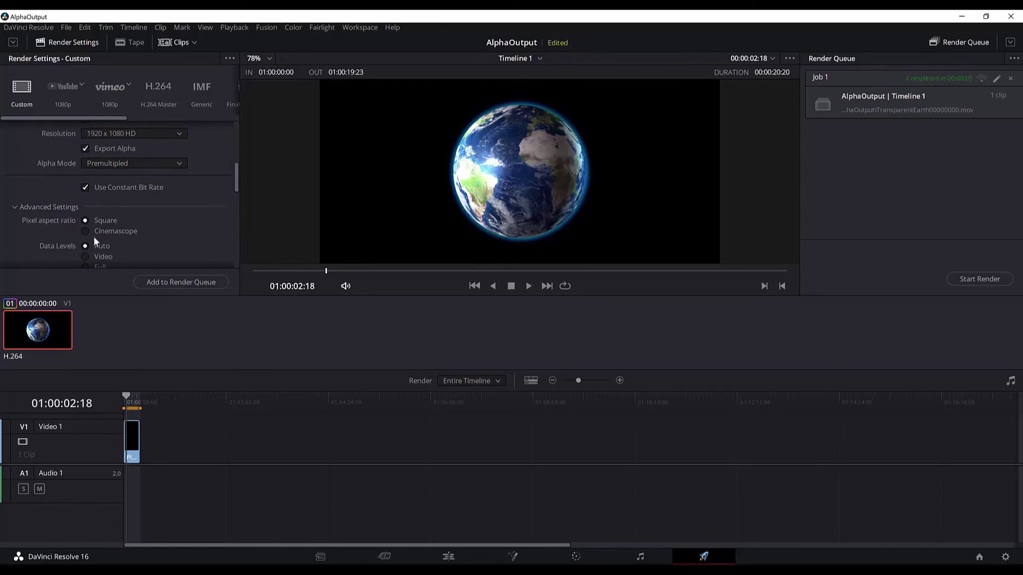
scroll(75, 218, "down", 1)
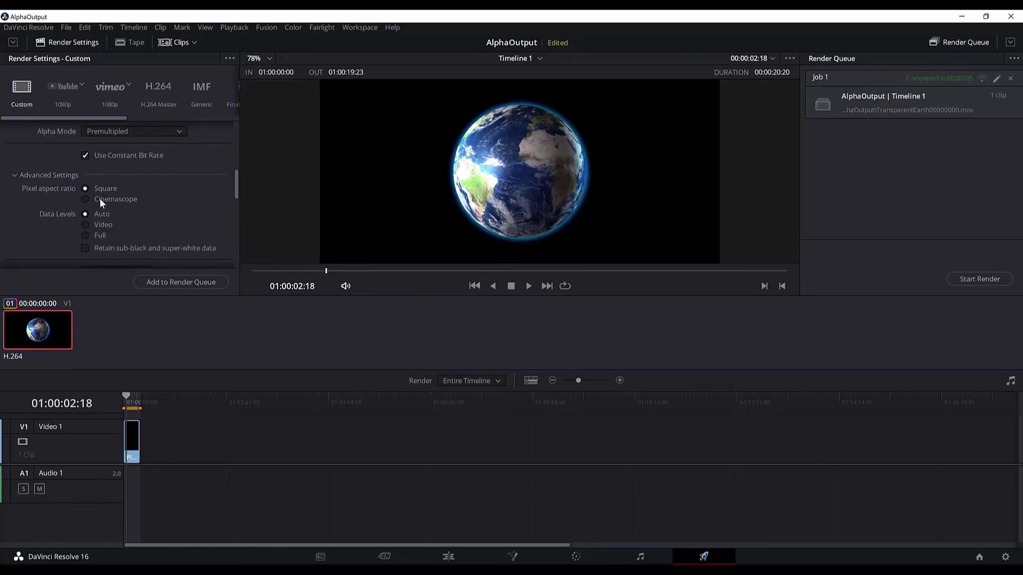
scroll(74, 190, "down", 3)
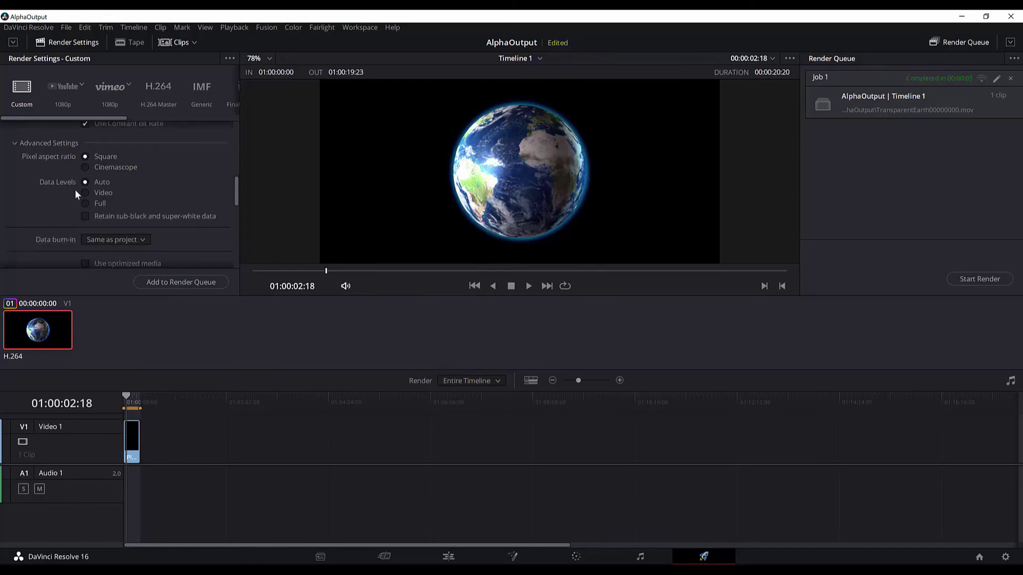
scroll(225, 226, "down", 5)
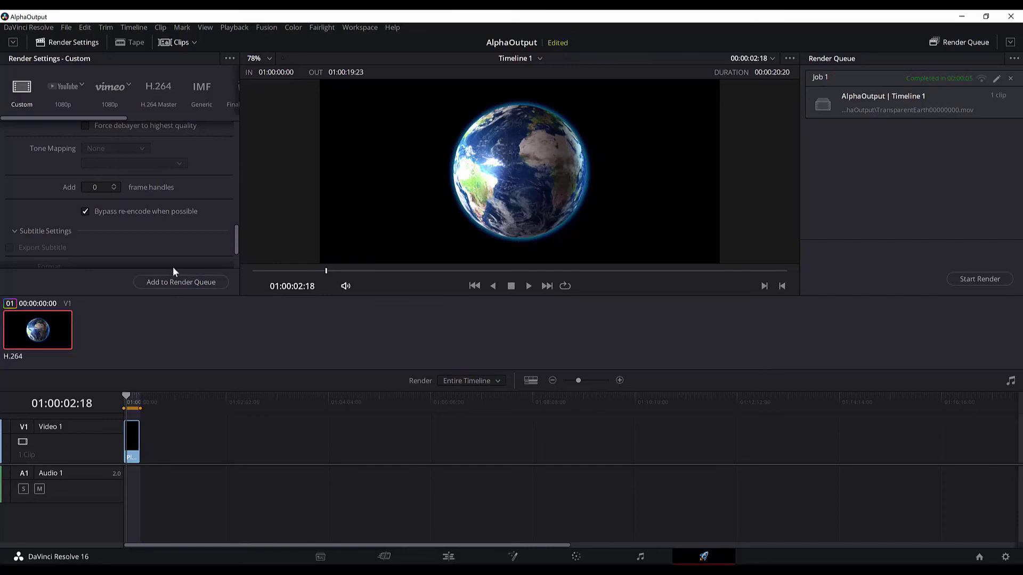
left_click(161, 286)
Rename the output to TransparentEarthPremultiplied, queue it as Job 3 and start rendering
scroll(134, 146, "up", 10)
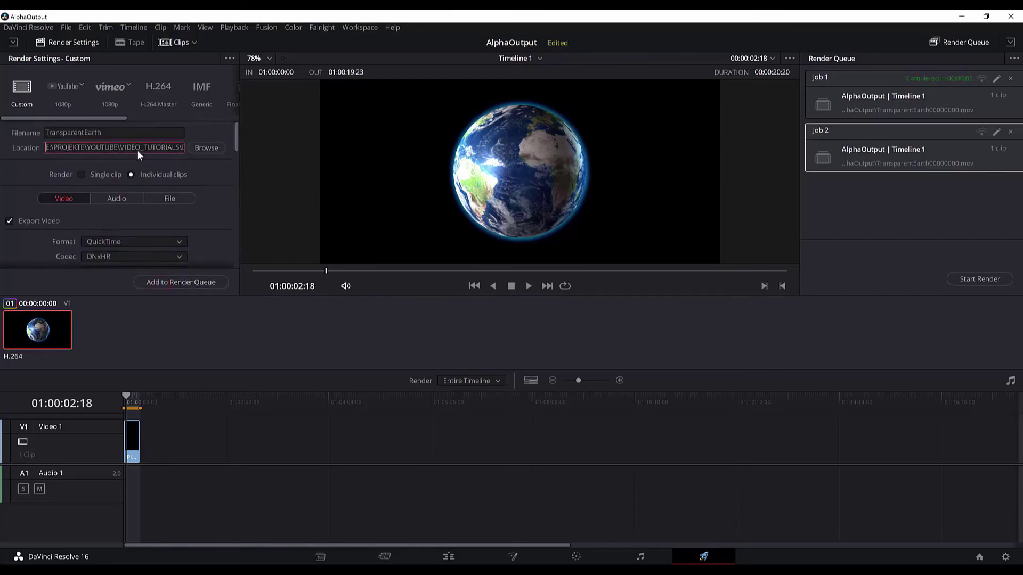
left_click(132, 134)
key("ctrl+a")
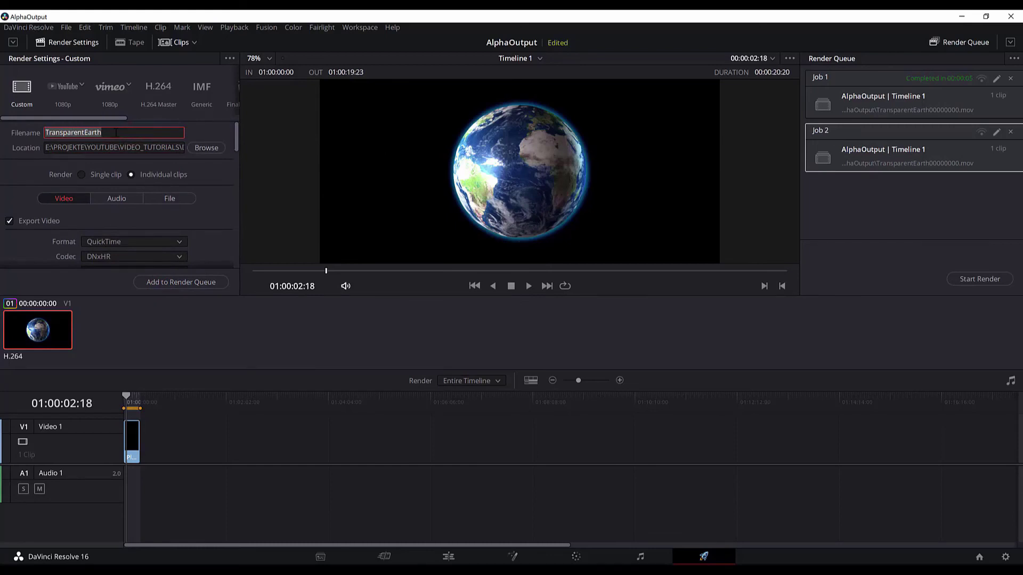
left_click(155, 133)
type("Premultipled")
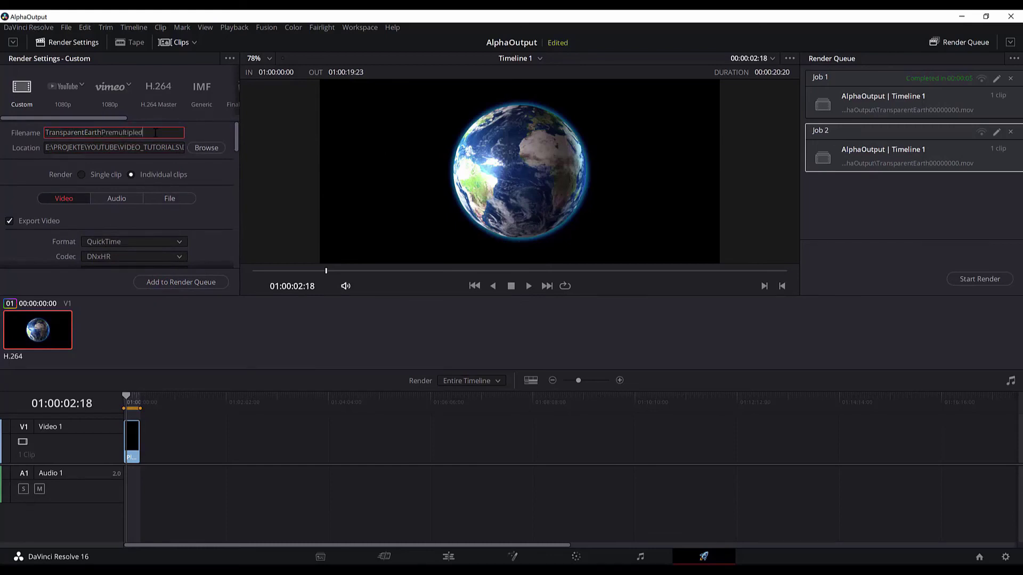
left_click(180, 283)
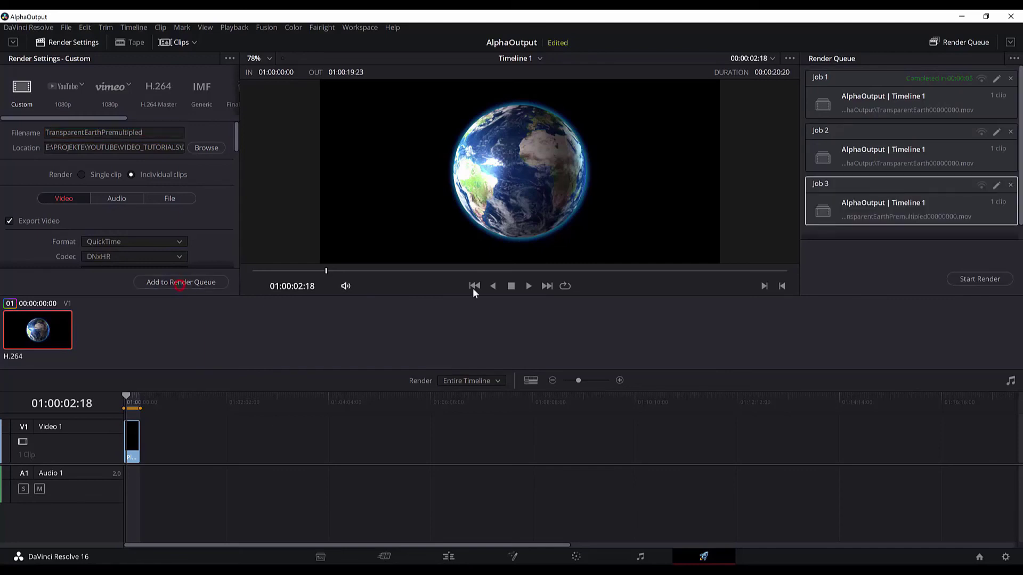
left_click(978, 281)
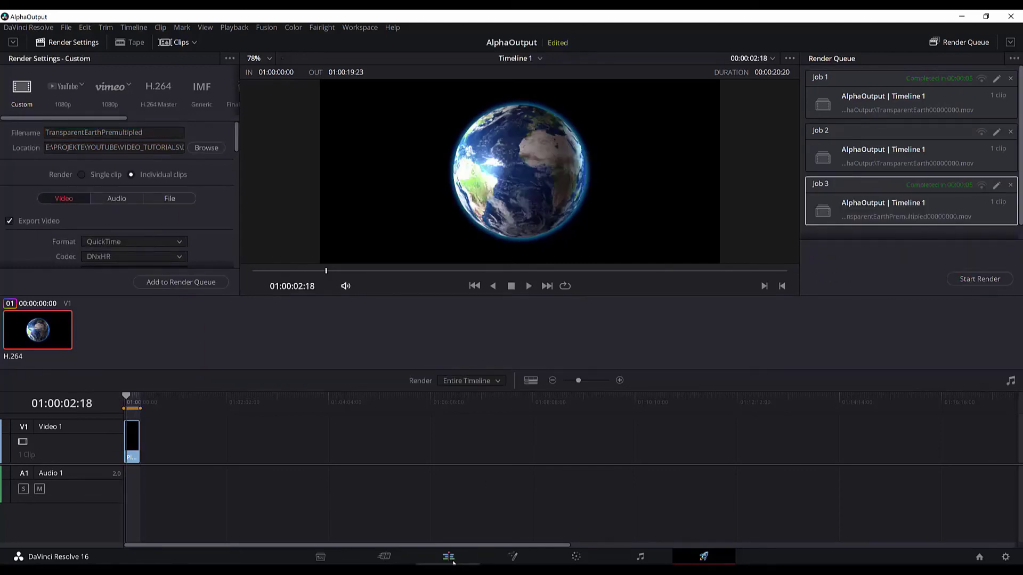
On the Edit page, delete the Planet clip and place the Tunnel clip on Video 1
left_click(450, 558)
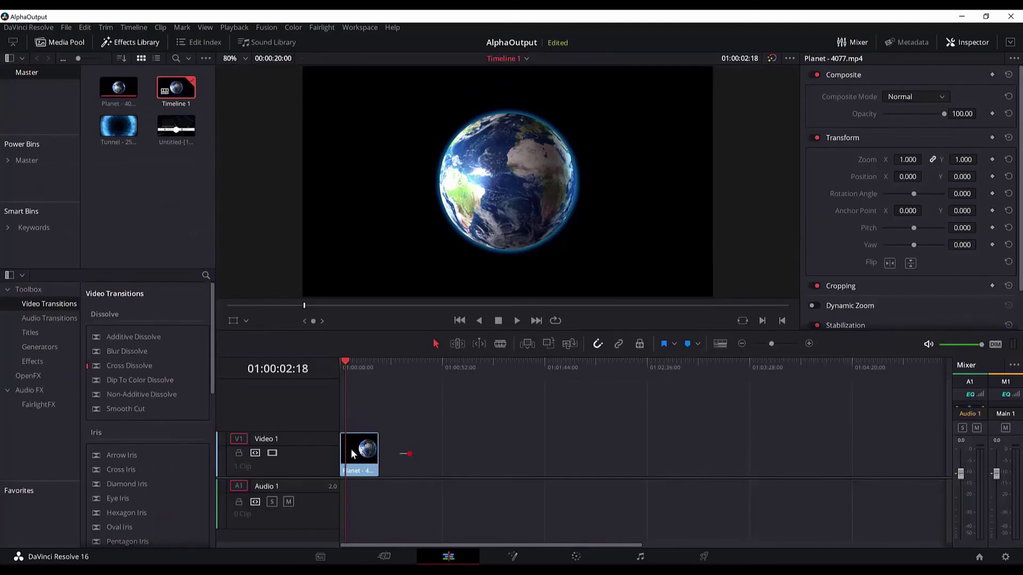
key("Delete")
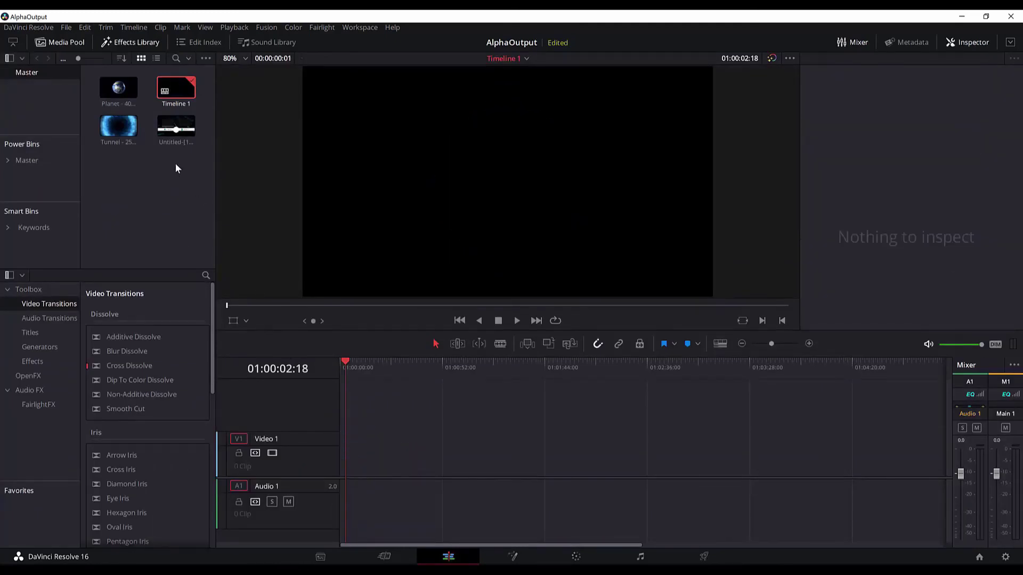
left_click_drag(119, 126, 344, 458)
Add a test Planet clip on Video 2, trim its end, then delete it
left_click(118, 88)
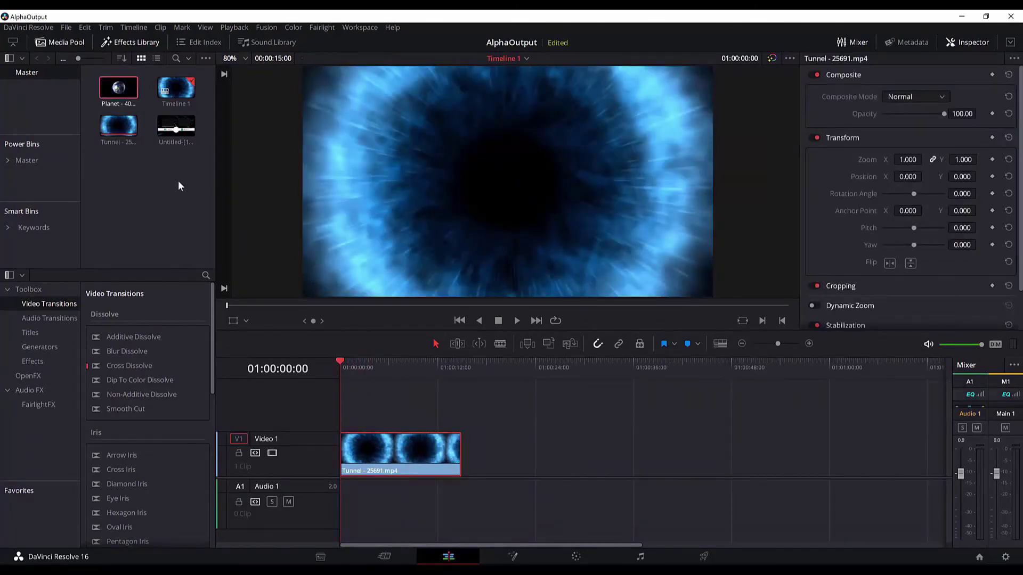
left_click_drag(118, 88, 344, 407)
left_click_drag(501, 403, 463, 415)
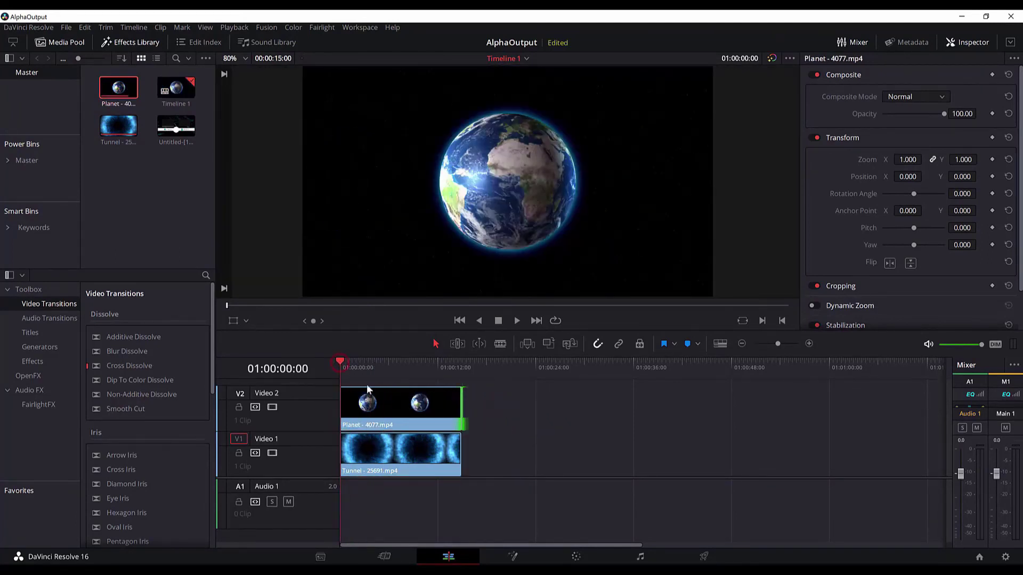
left_click(408, 412)
key("Delete")
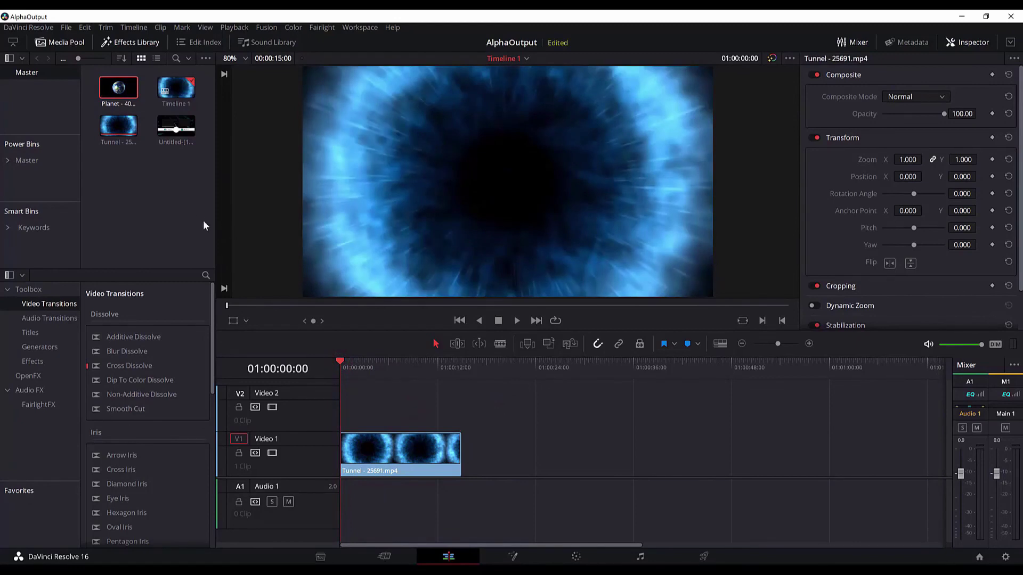
Import TransparentEarthPremultiplied00000000.mov into the Media Pool
right_click(120, 183)
left_click(115, 173)
right_click(127, 184)
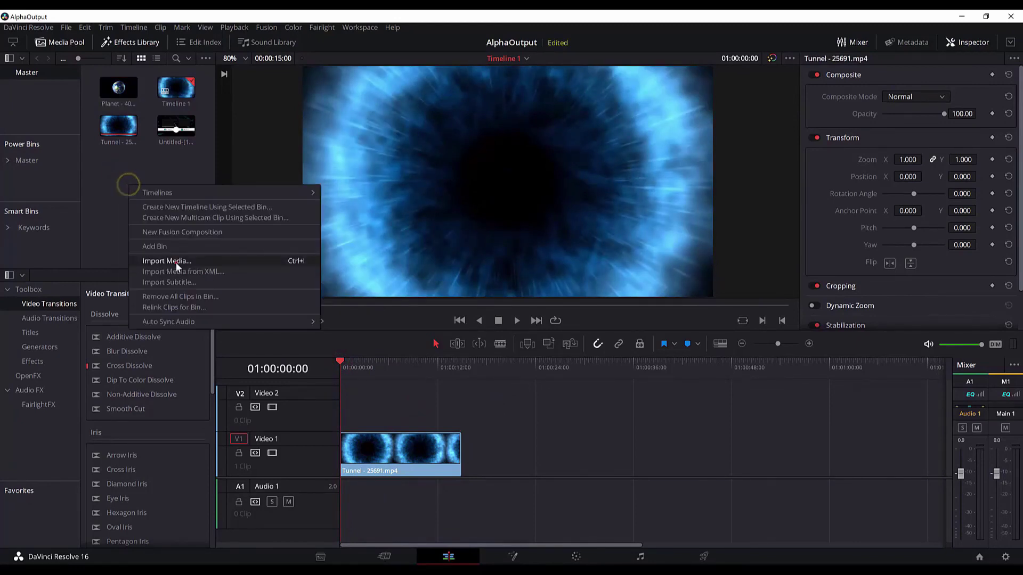
left_click(175, 262)
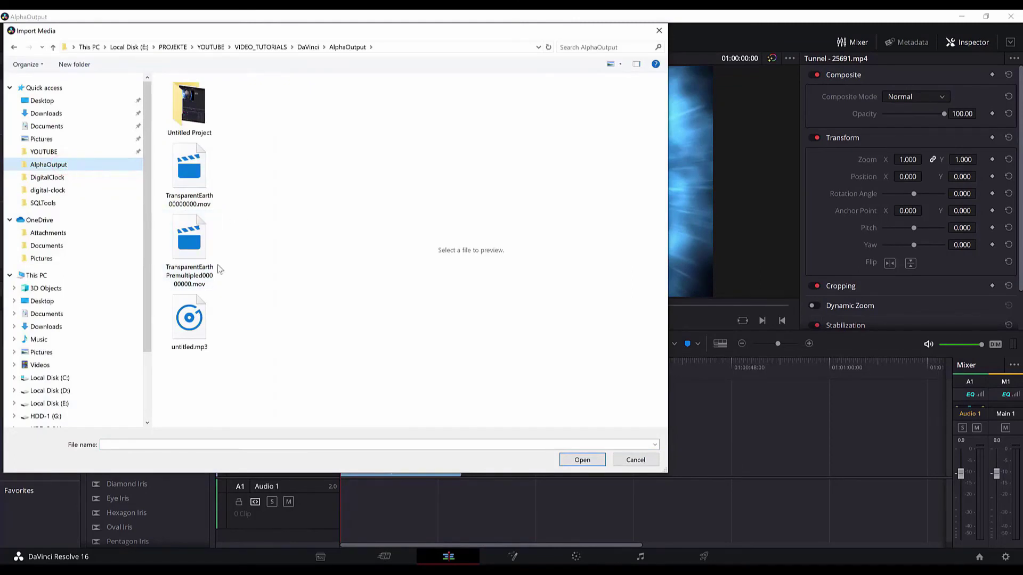
left_click(191, 255)
double_click(190, 255)
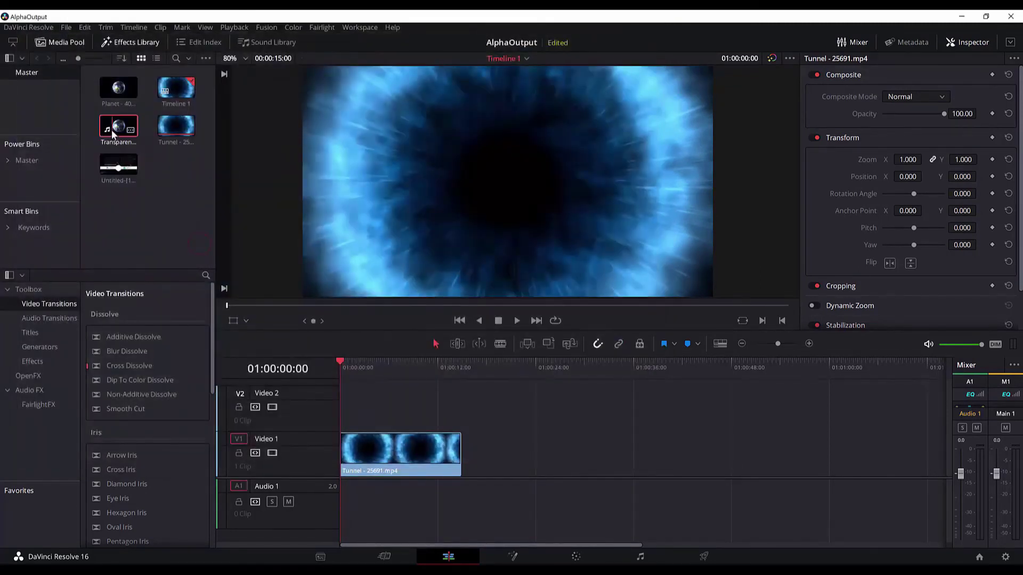
Place the Earth clip on Video 2 at the timeline start, trimmed to end with the Tunnel clip
left_click_drag(111, 130, 343, 406)
left_click(478, 415)
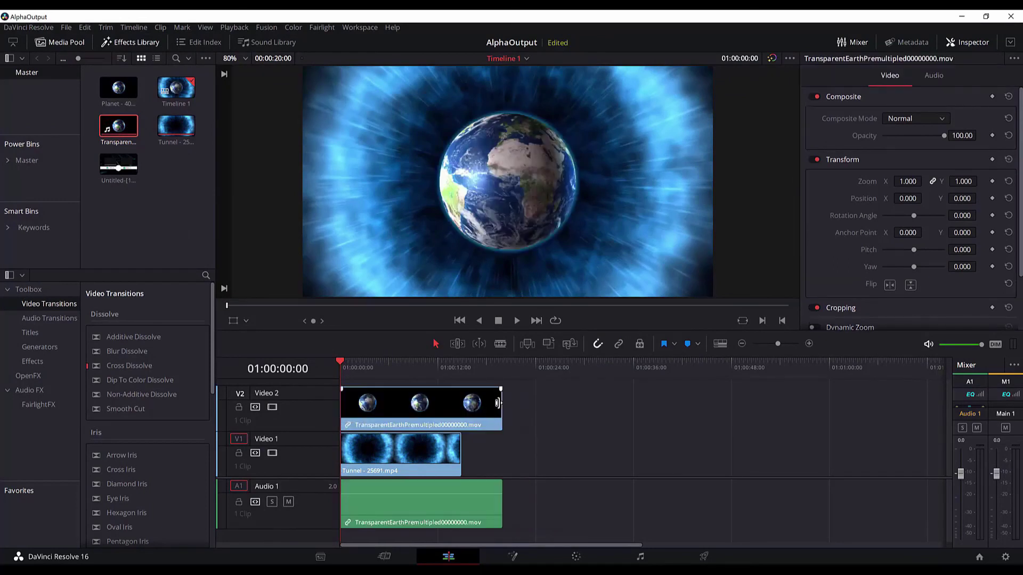
left_click_drag(482, 404, 442, 405)
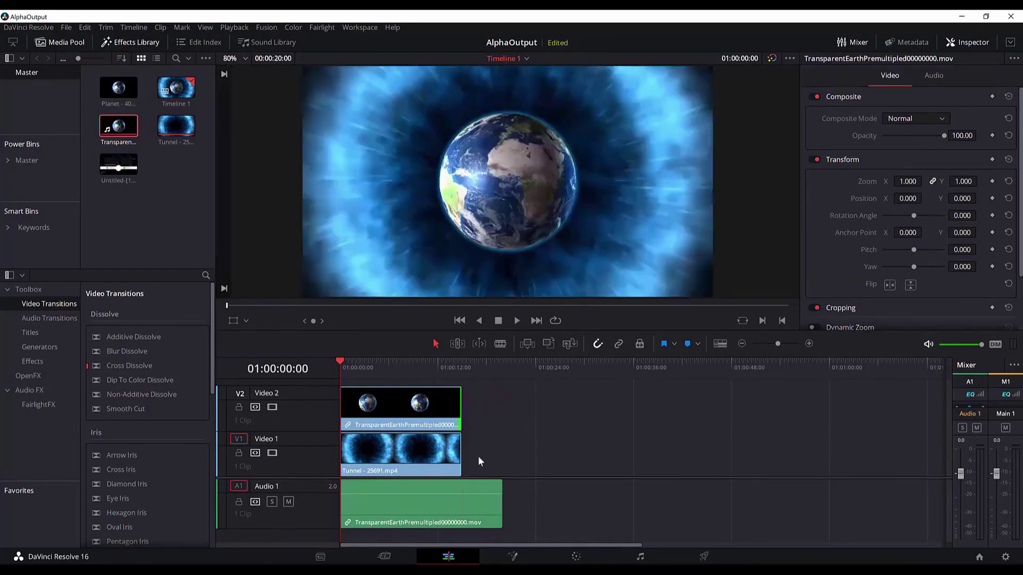
Delete the Earth clip's audio from Audio 1, then play back the globe over the tunnel
left_click(490, 512)
key("Delete")
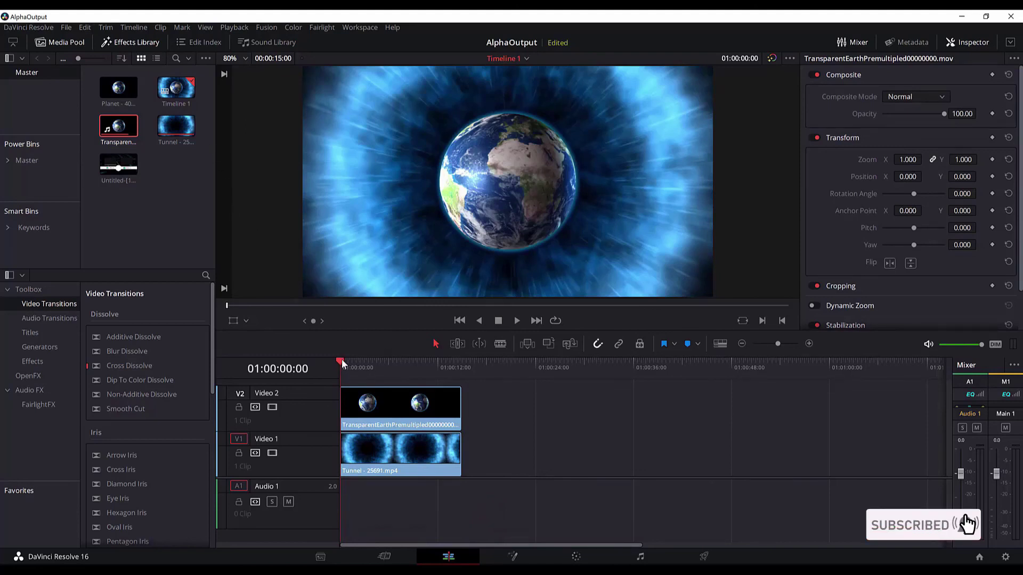
key("space")
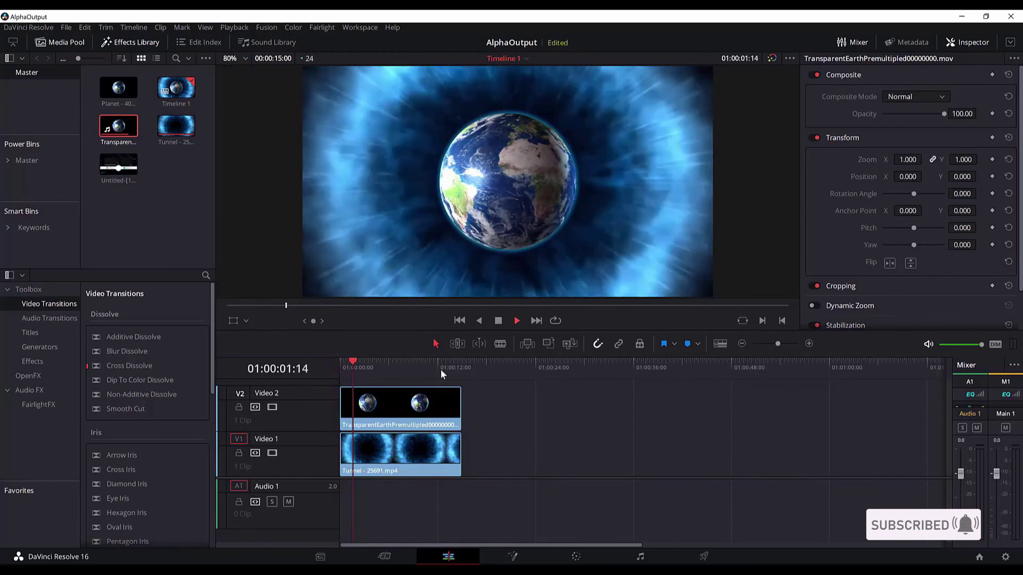
left_click(498, 321)
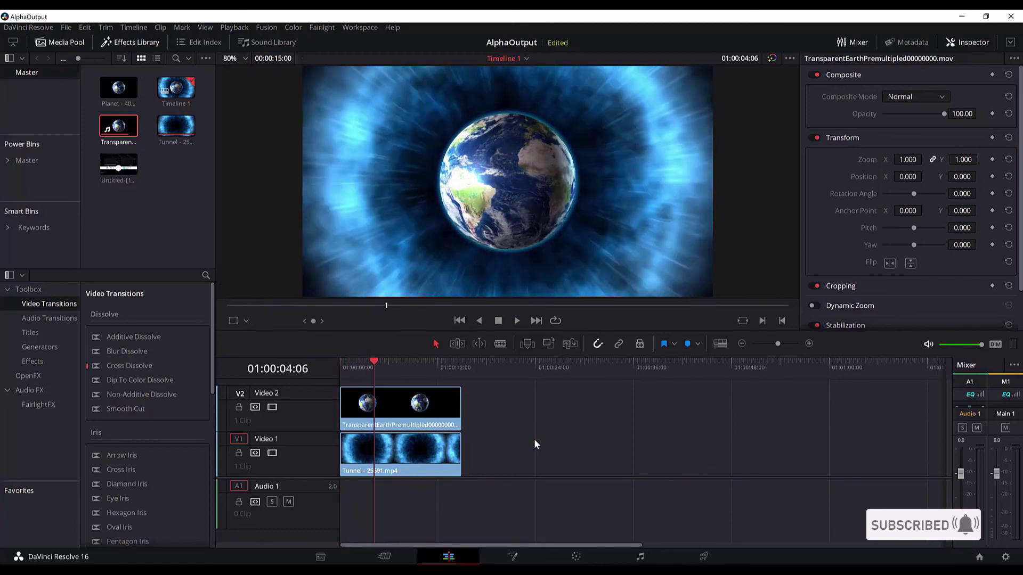